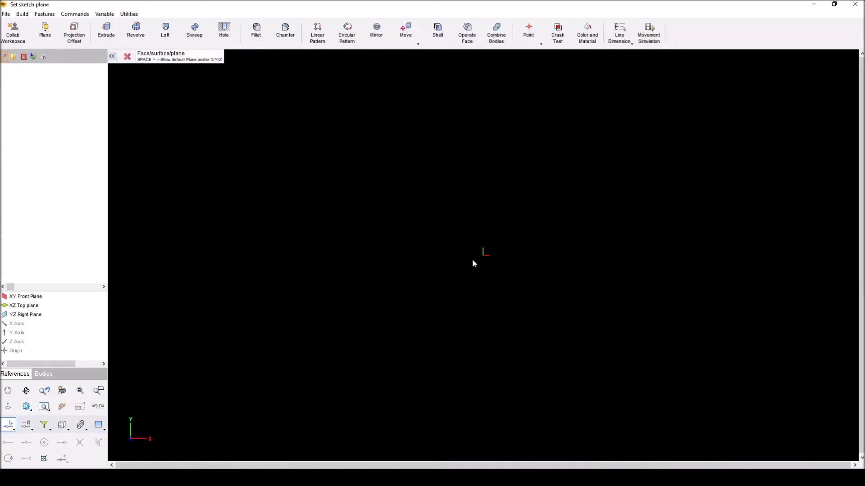
Begin a new sketch on the XY Front Plane.
{"action": "left_click", "coordinate": [27, 300]}
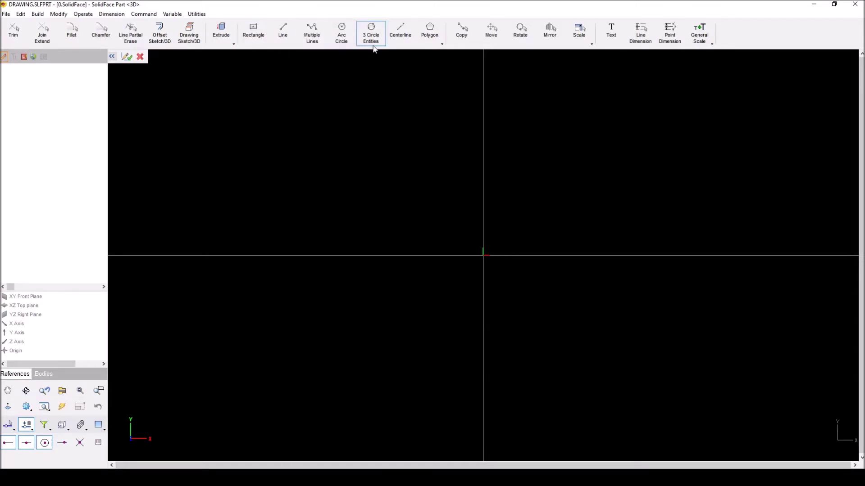
{"action": "left_click", "coordinate": [442, 44]}
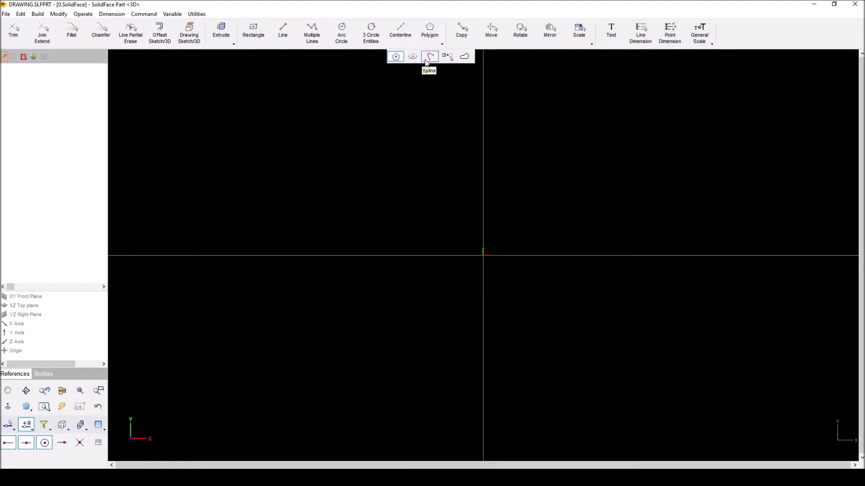
{"action": "left_click", "coordinate": [465, 56]}
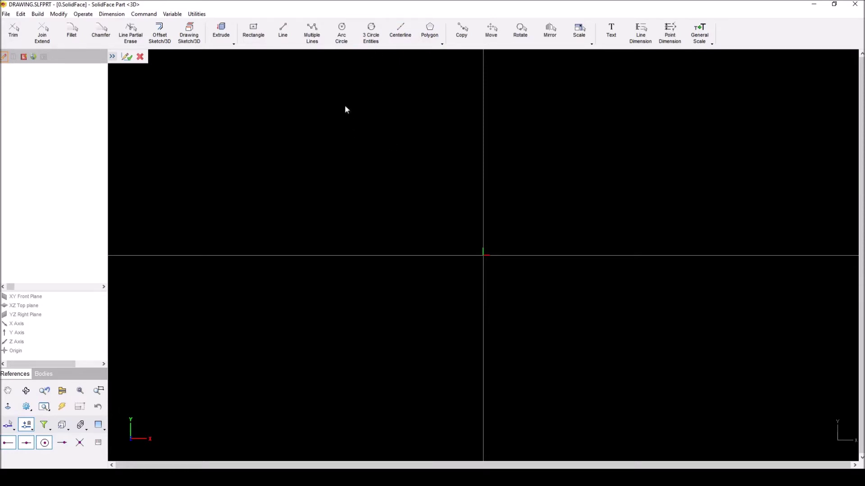
{"action": "left_click", "coordinate": [253, 32]}
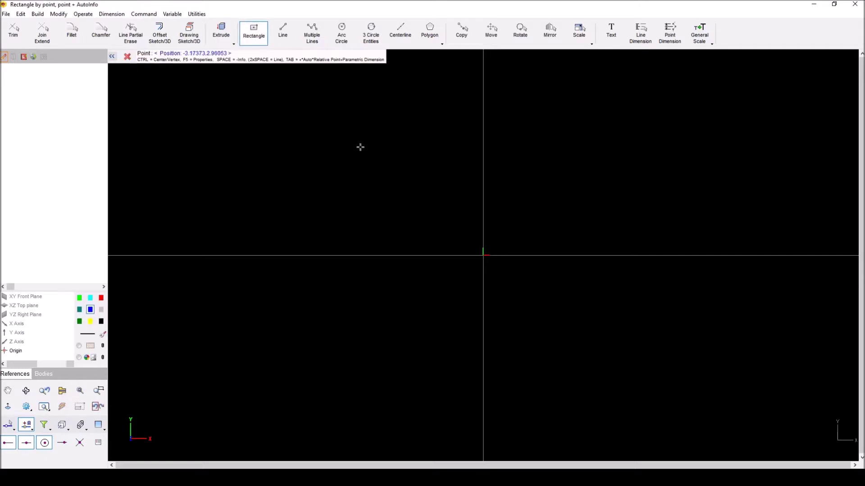
{"action": "left_click", "coordinate": [111, 56]}
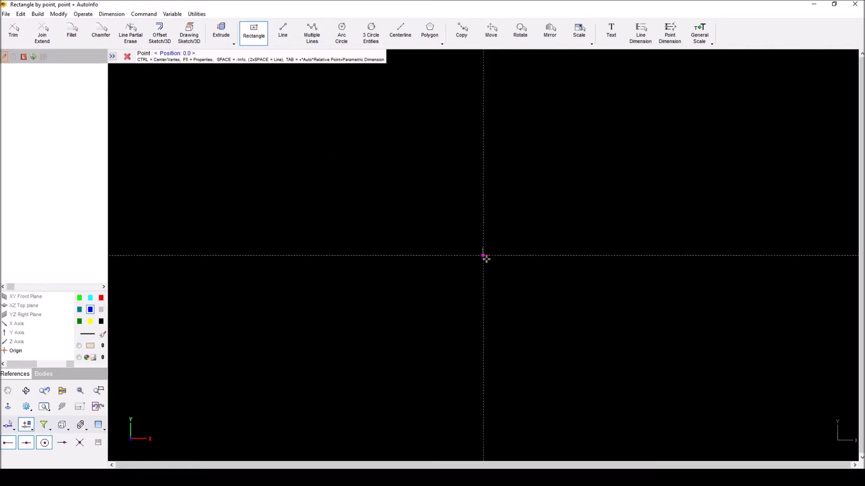
{"action": "left_click", "coordinate": [483, 255]}
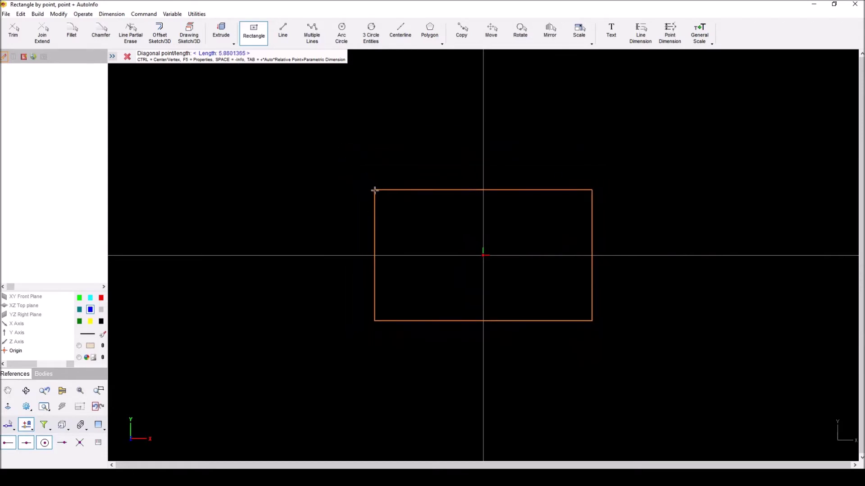
{"action": "key", "text": "ctrl"}
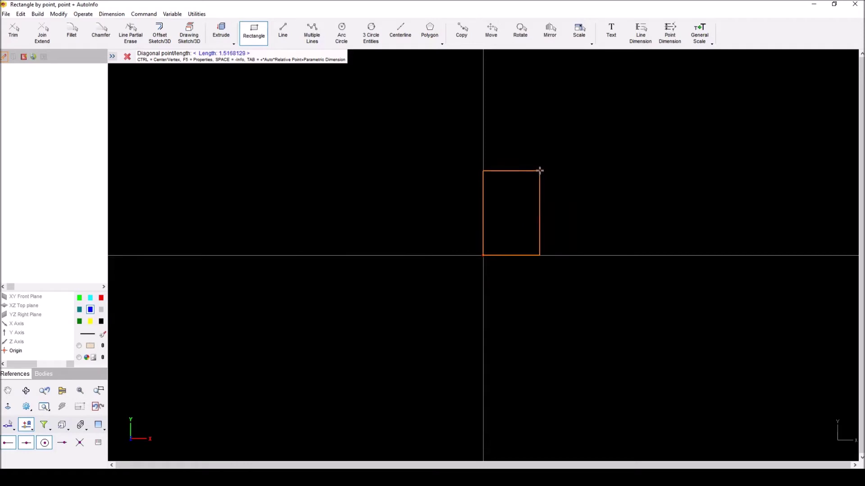
{"action": "key", "text": "F5"}
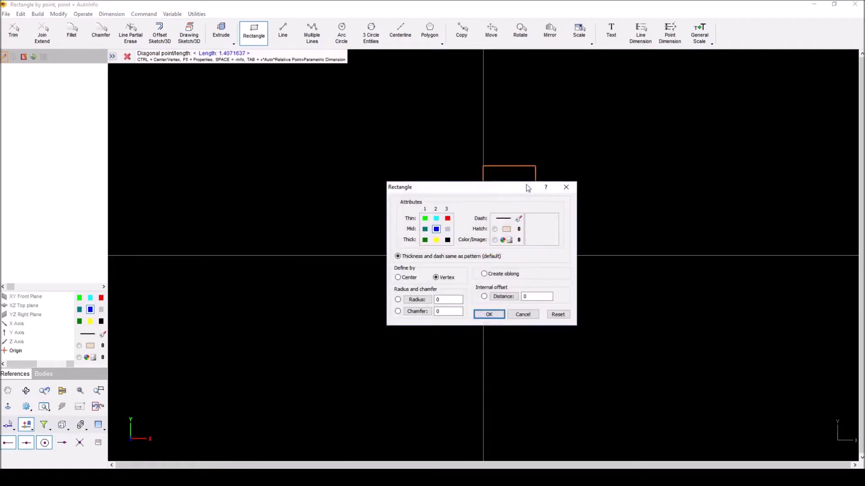
{"action": "left_click", "coordinate": [507, 229]}
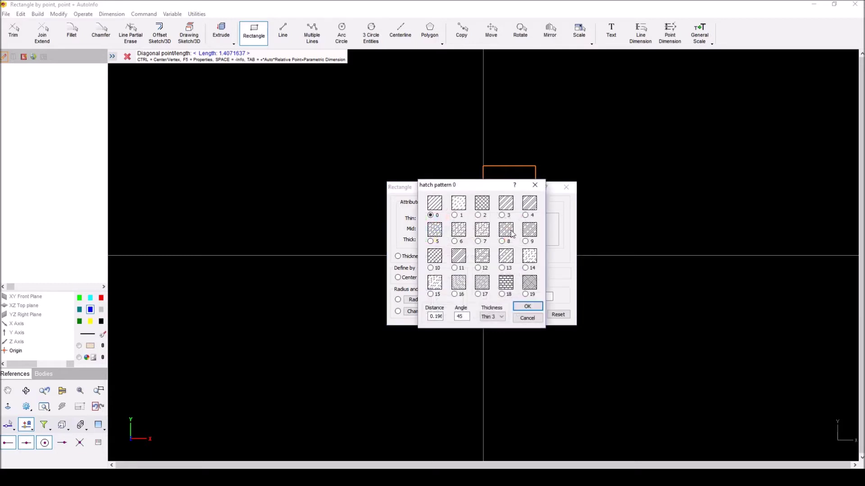
{"action": "left_click", "coordinate": [534, 184]}
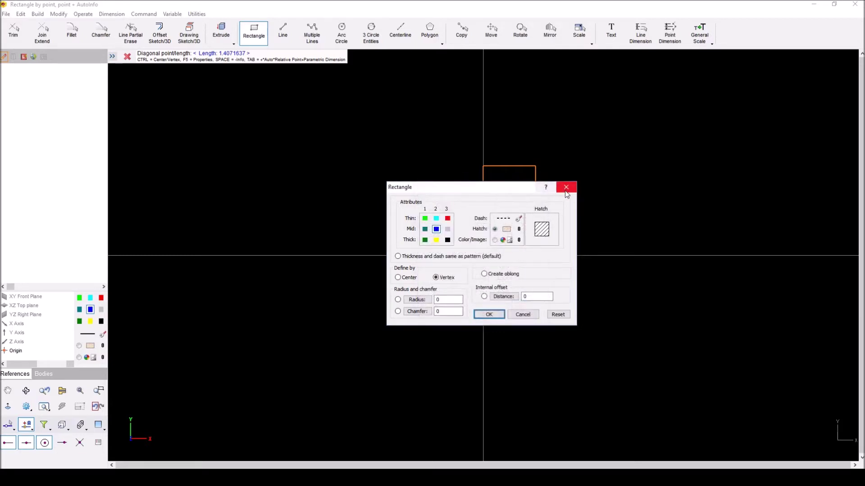
{"action": "left_click", "coordinate": [503, 219]}
{"action": "left_click", "coordinate": [566, 187]}
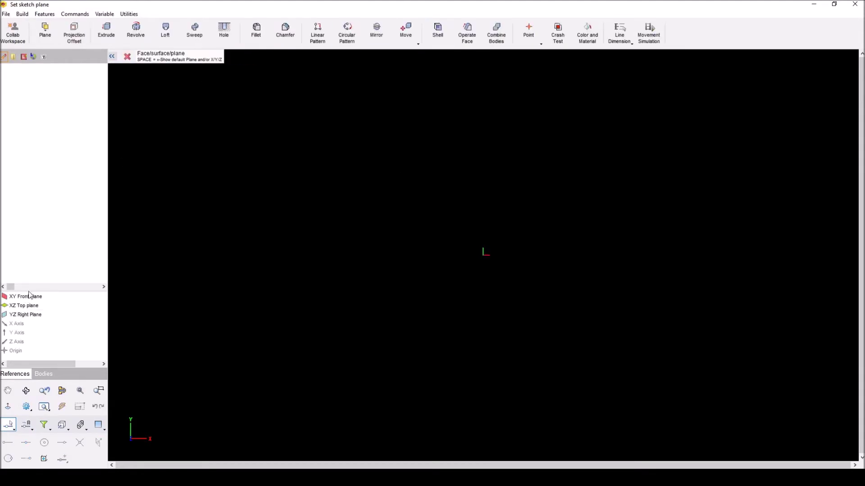
Restart the XY Front Plane sketch with a rectangle cornered at the origin, extending up-right.
{"action": "left_click", "coordinate": [51, 297]}
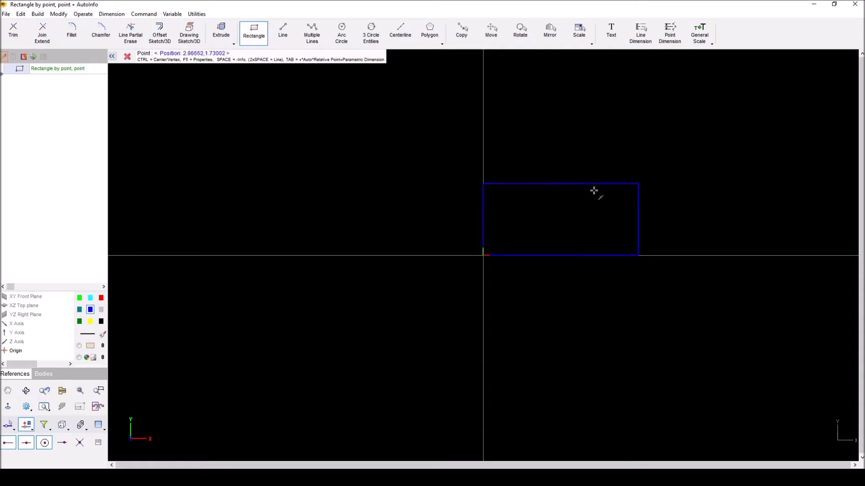
{"action": "key", "text": "Escape"}
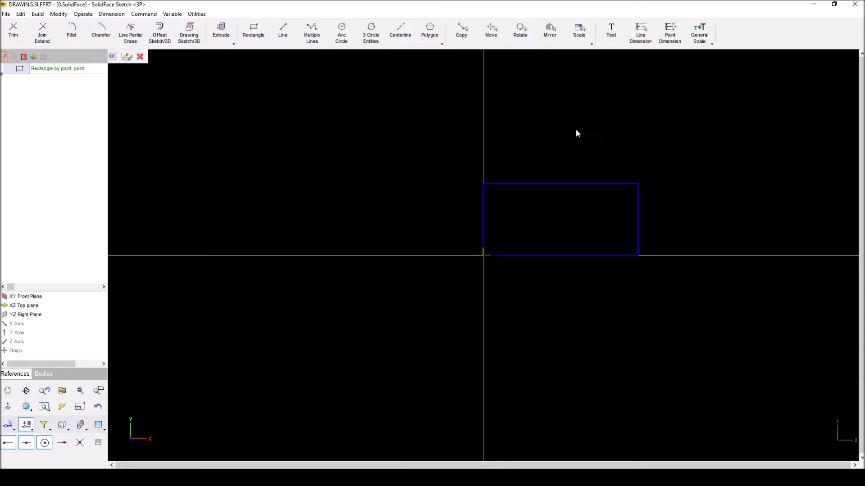
{"action": "left_click", "coordinate": [636, 44]}
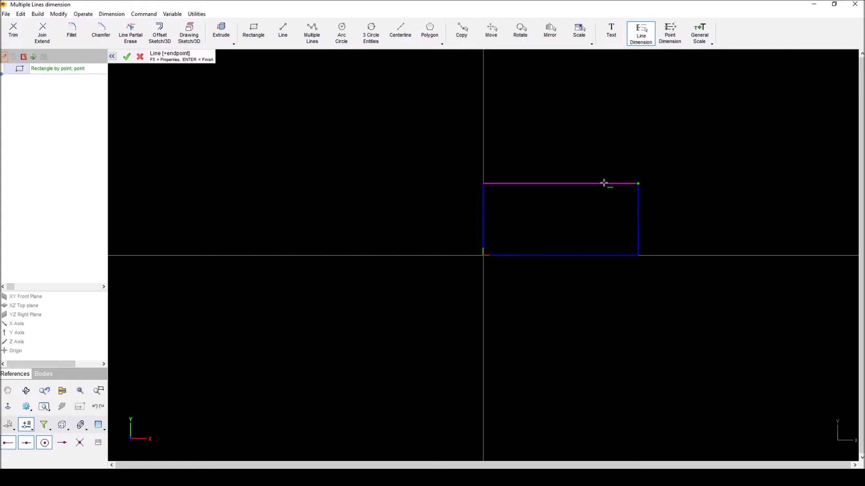
Dimension the top edge (4.17) above the rectangle and the left edge (1.94) beside it.
{"action": "left_click", "coordinate": [604, 183]}
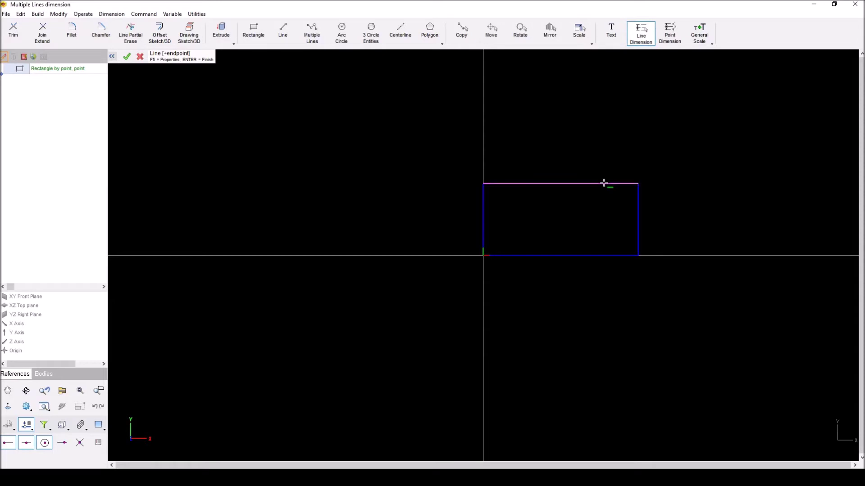
{"action": "left_click", "coordinate": [560, 130]}
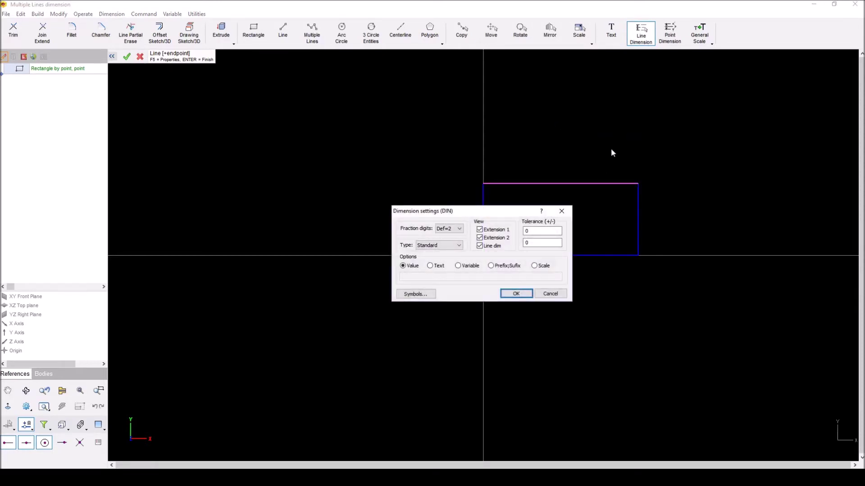
{"action": "left_click", "coordinate": [516, 294]}
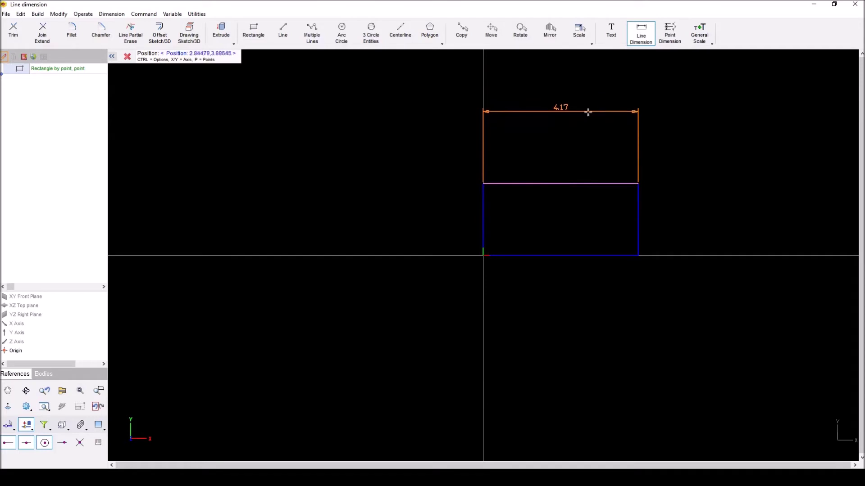
{"action": "left_click", "coordinate": [566, 124]}
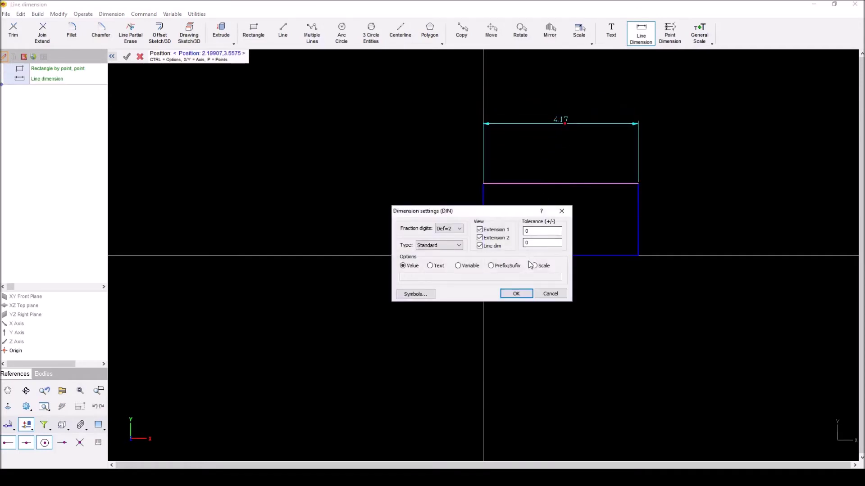
{"action": "left_click", "coordinate": [517, 294]}
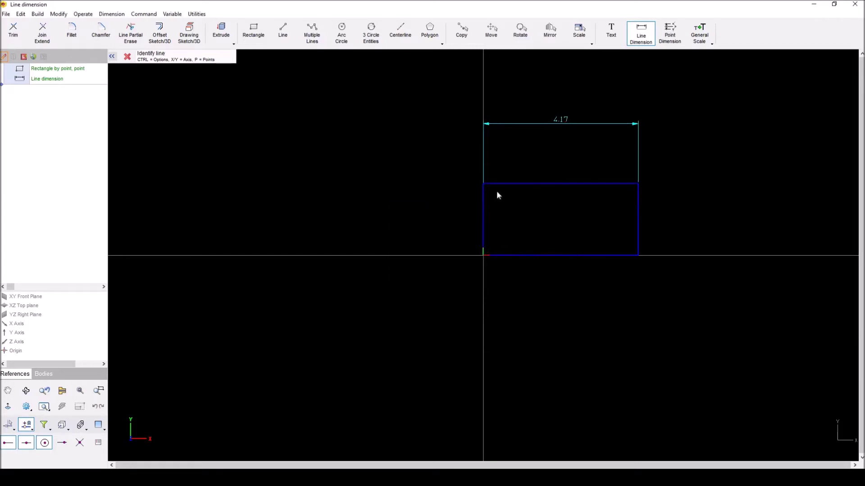
{"action": "left_click", "coordinate": [484, 197]}
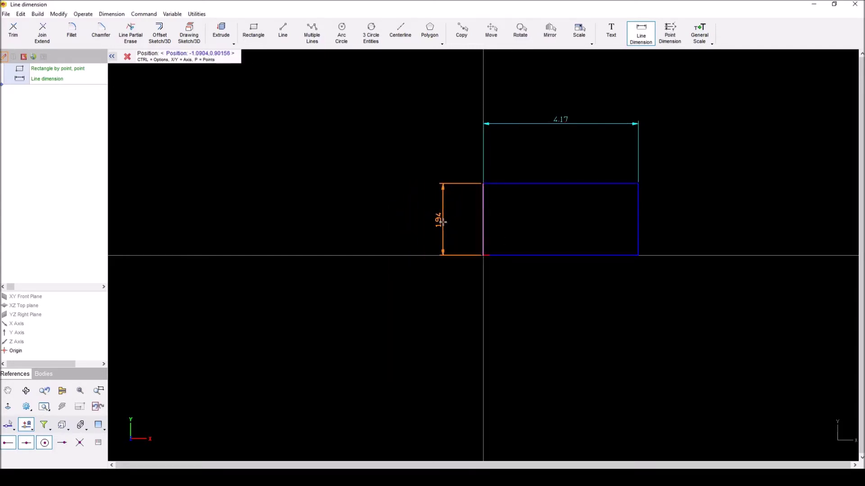
{"action": "left_click", "coordinate": [442, 222]}
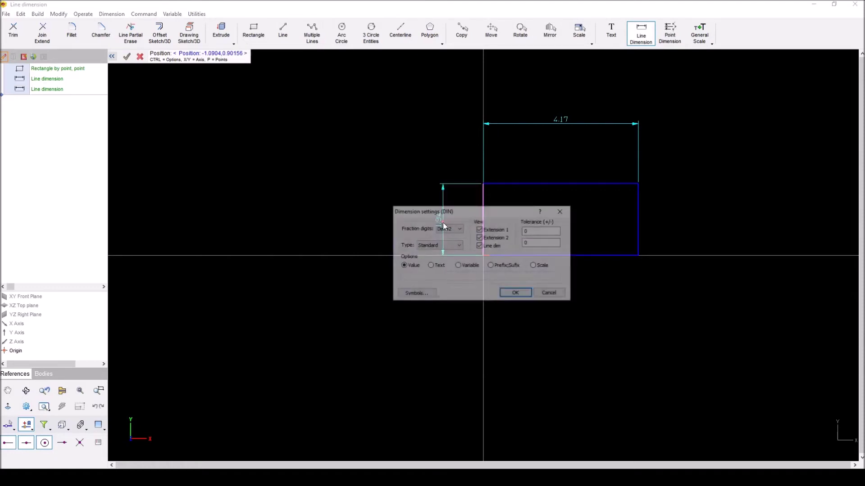
{"action": "left_click", "coordinate": [550, 294]}
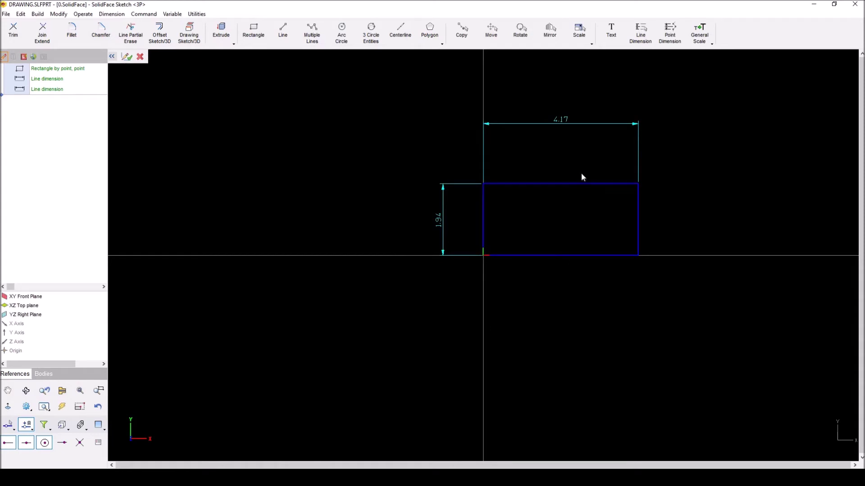
Keep the sketch and resize the rectangle to 4.5 wide by 2 high via its dimension.
{"action": "key", "text": "Escape"}
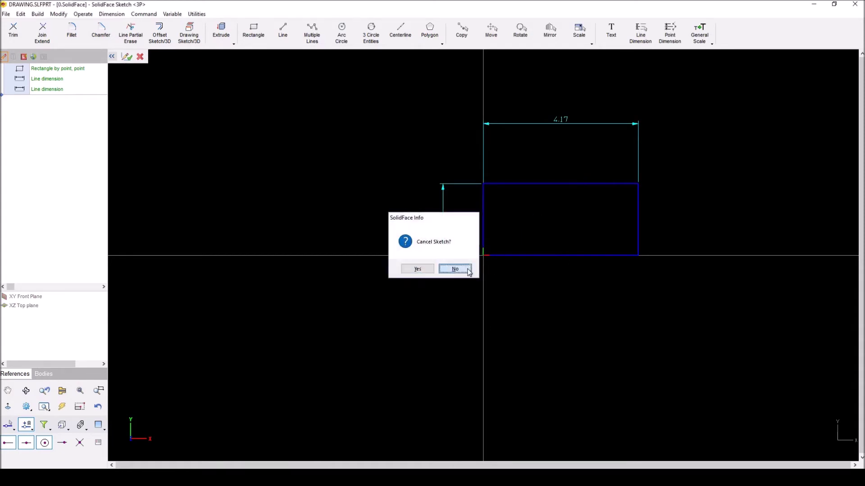
{"action": "left_click", "coordinate": [468, 270]}
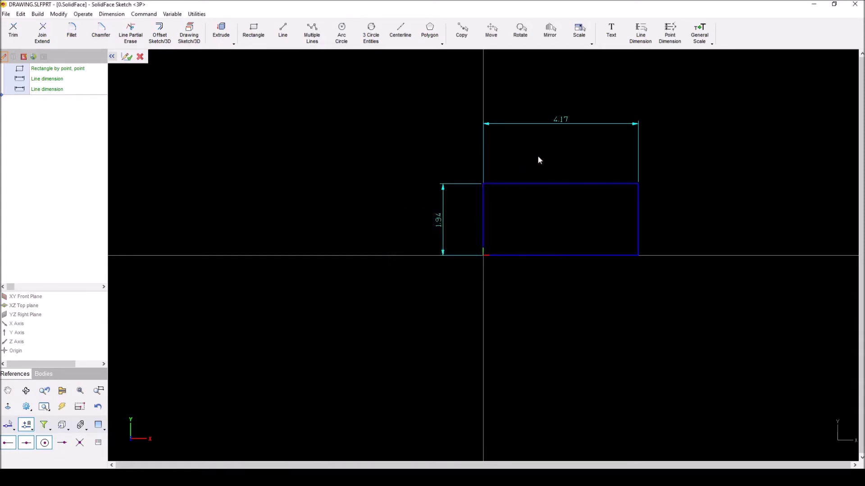
{"action": "double_click", "coordinate": [555, 122]}
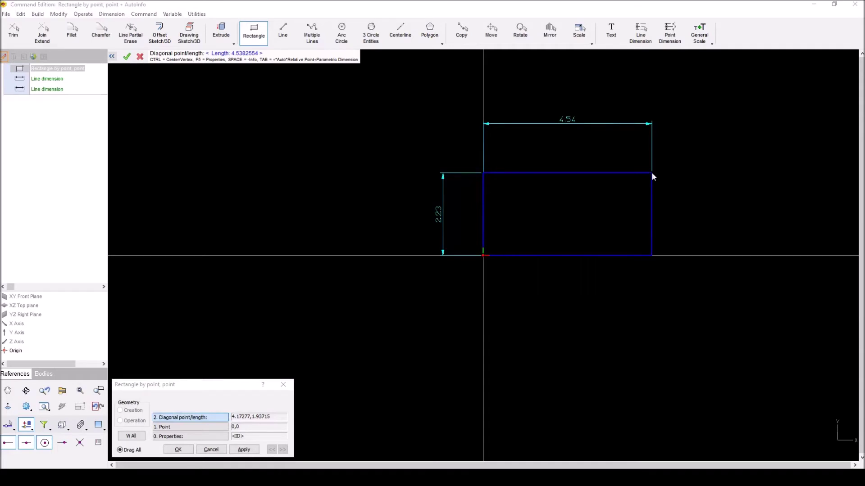
{"action": "type", "text": "4.5"}
{"action": "key", "text": "Return"}
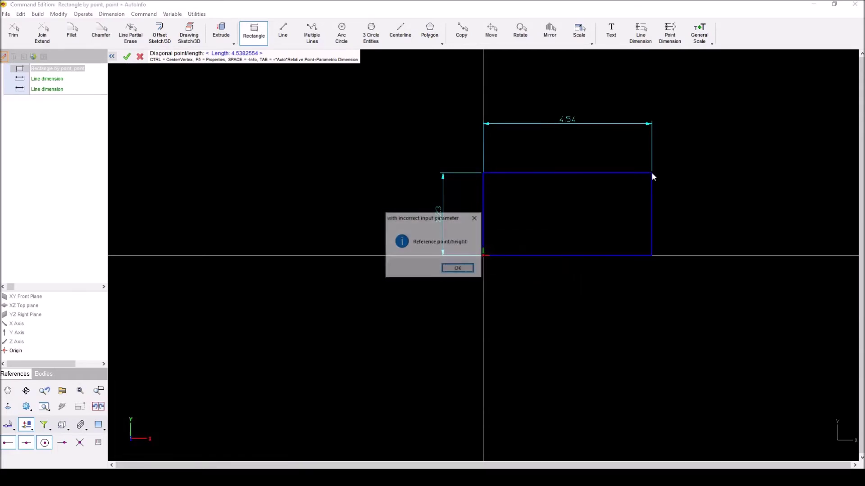
{"action": "key", "text": "Return"}
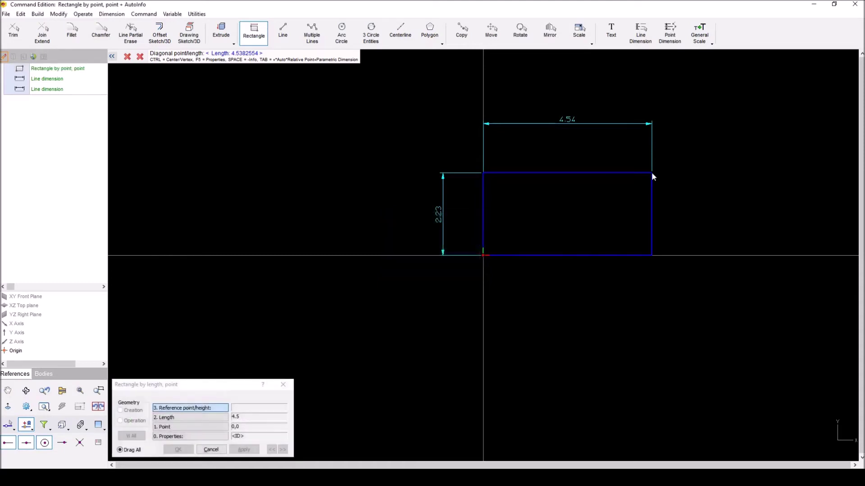
{"action": "left_click", "coordinate": [193, 409]}
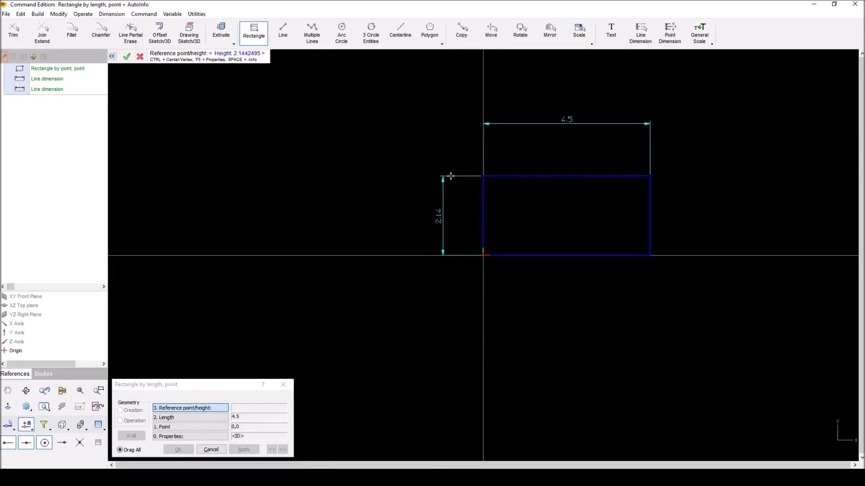
{"action": "type", "text": "2"}
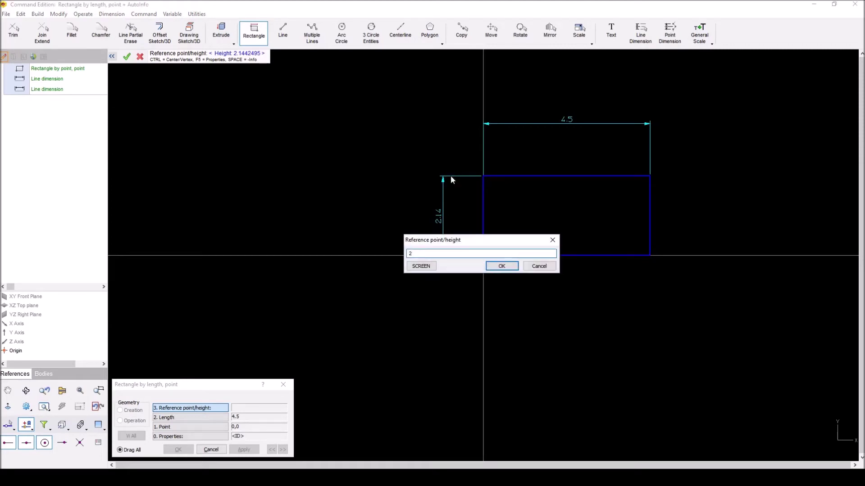
{"action": "key", "text": "Return"}
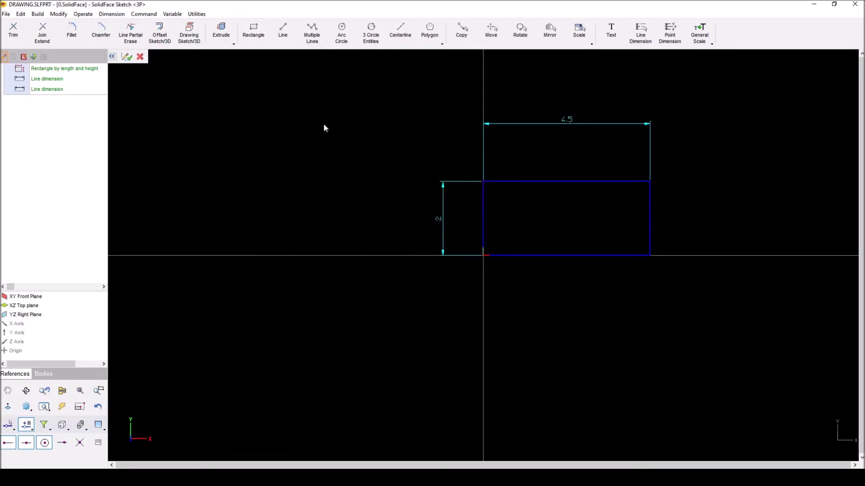
{"action": "left_click", "coordinate": [282, 35]}
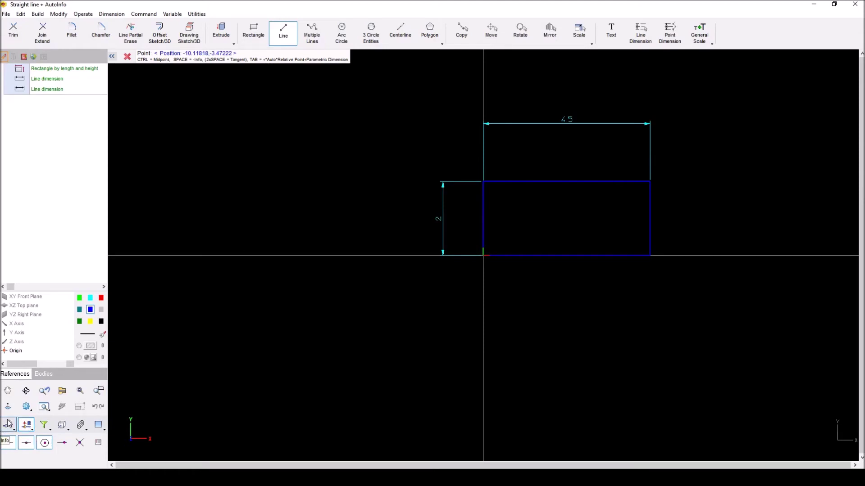
{"action": "left_click", "coordinate": [9, 423]}
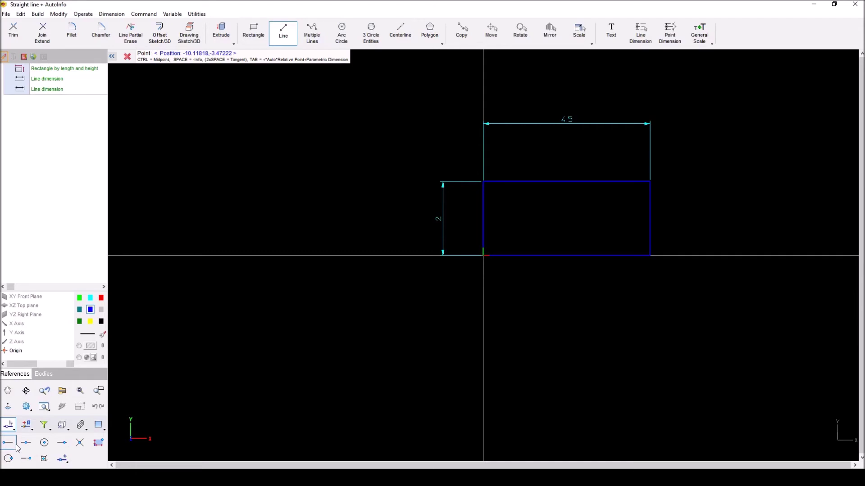
{"action": "left_click", "coordinate": [66, 445]}
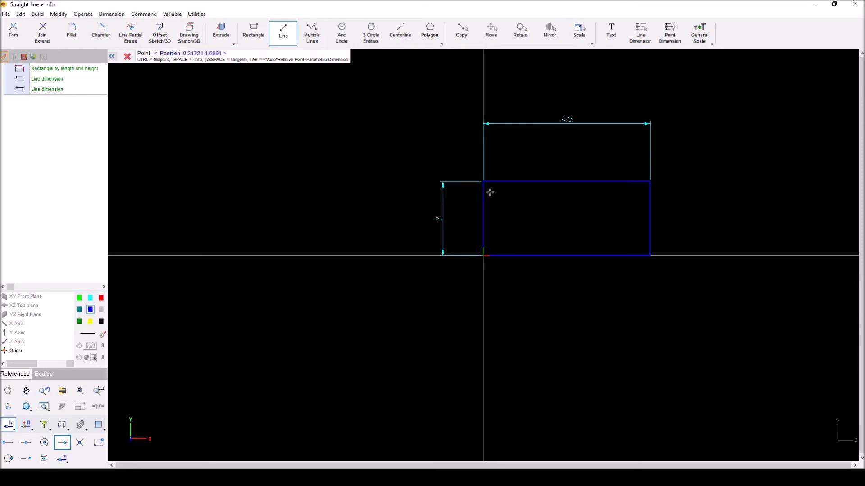
{"action": "scroll", "coordinate": [485, 183], "scroll_direction": "up", "scroll_amount": 8}
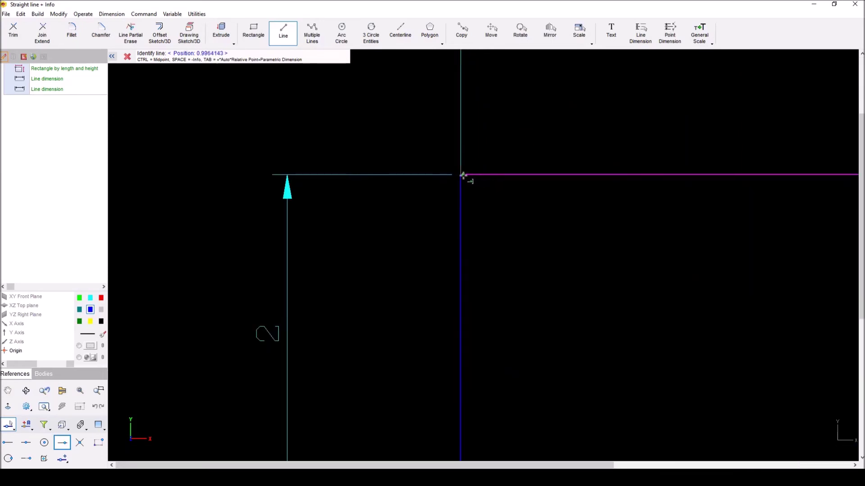
{"action": "left_click", "coordinate": [457, 171]}
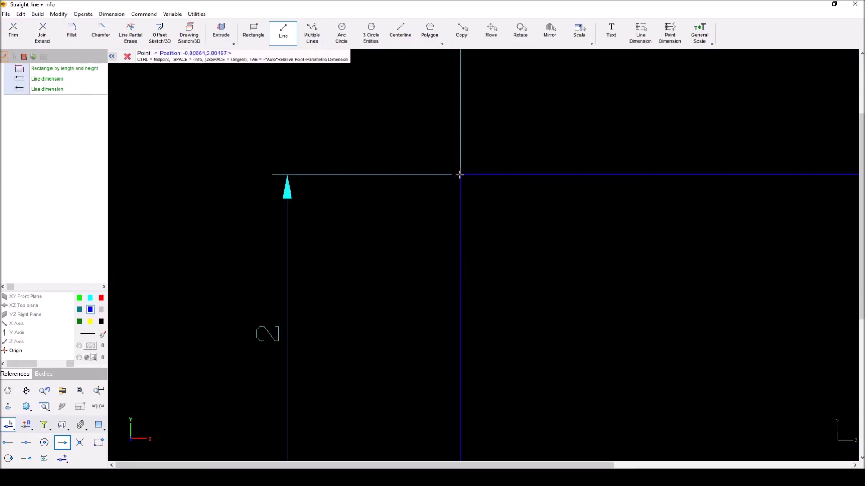
{"action": "left_click", "coordinate": [459, 177]}
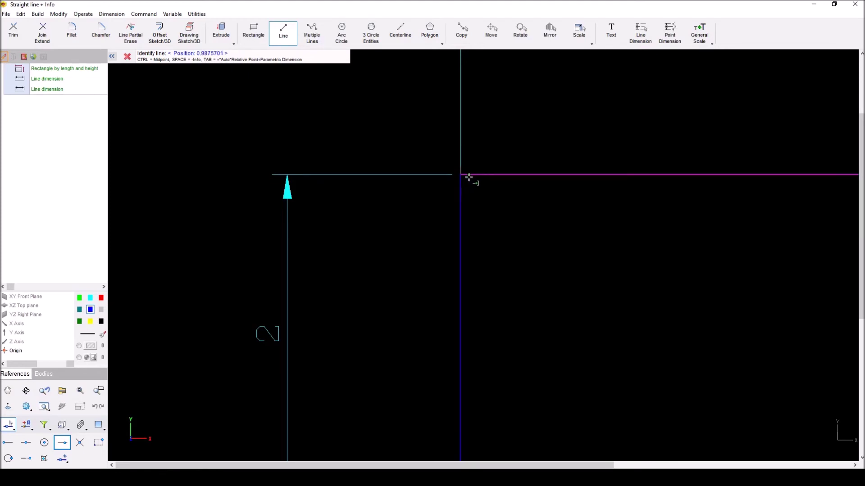
{"action": "left_click", "coordinate": [458, 214]}
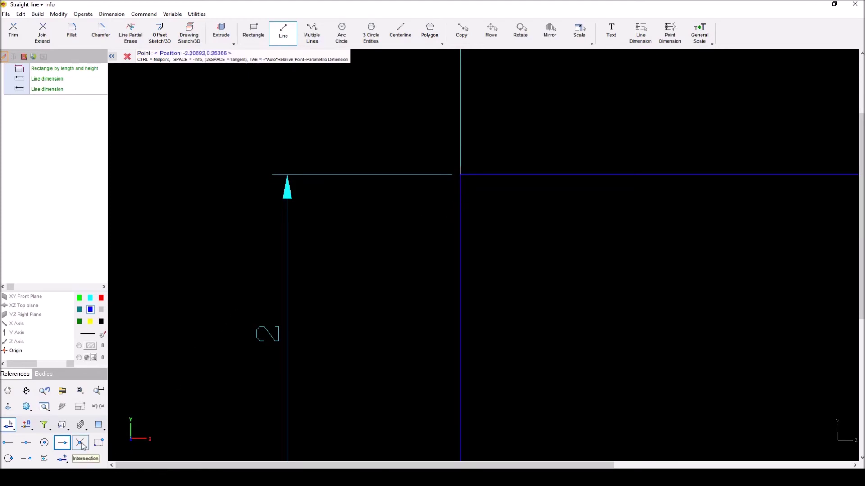
Draw a diagonal from the top-left corner, found by Intersection snap, to the bottom-right corner.
{"action": "left_click", "coordinate": [81, 445]}
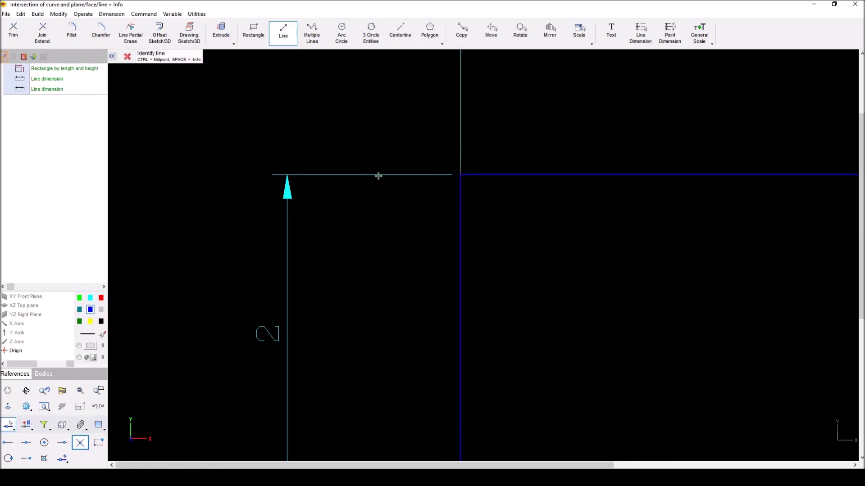
{"action": "left_click", "coordinate": [464, 174]}
{"action": "left_click", "coordinate": [459, 179]}
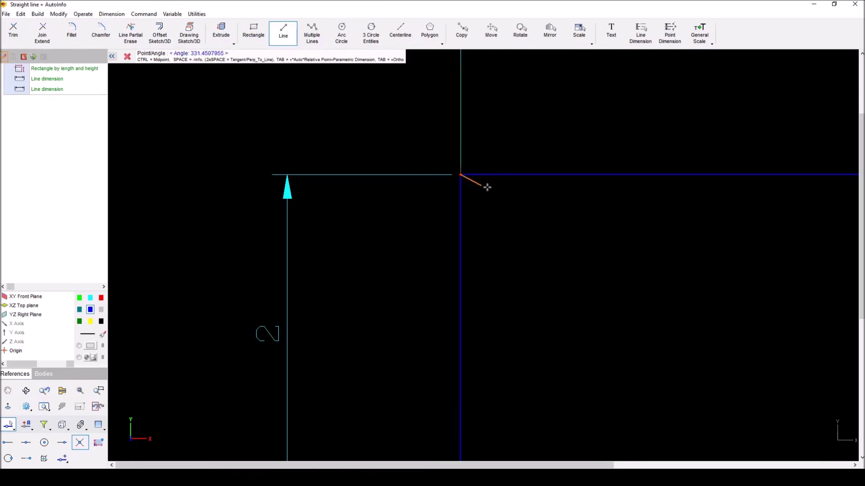
{"action": "scroll", "coordinate": [626, 320], "scroll_direction": "down", "scroll_amount": 2}
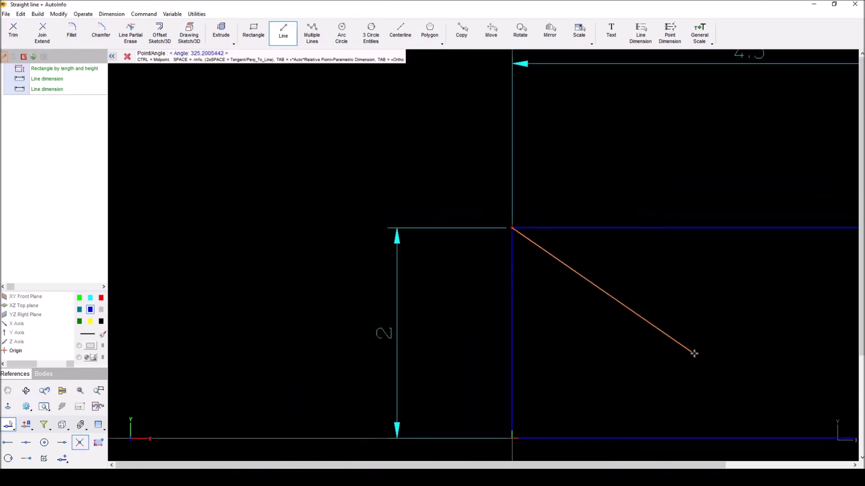
{"action": "scroll", "coordinate": [319, 370], "scroll_direction": "down", "scroll_amount": 4}
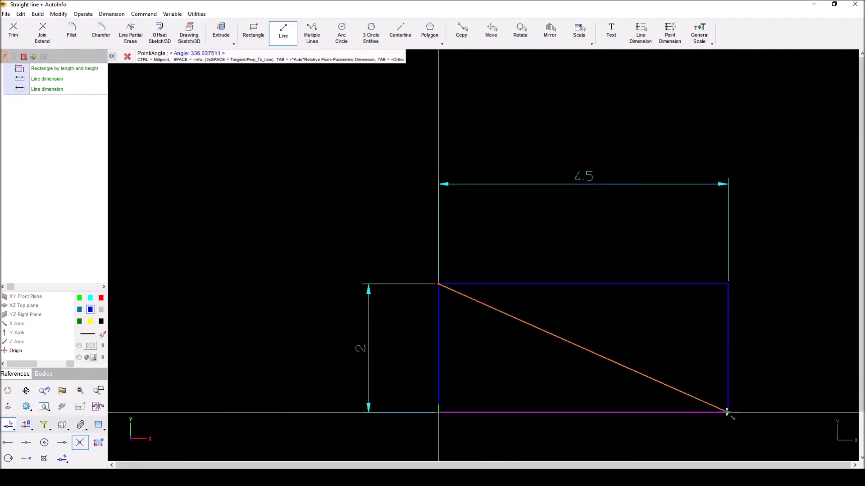
{"action": "left_click", "coordinate": [727, 412]}
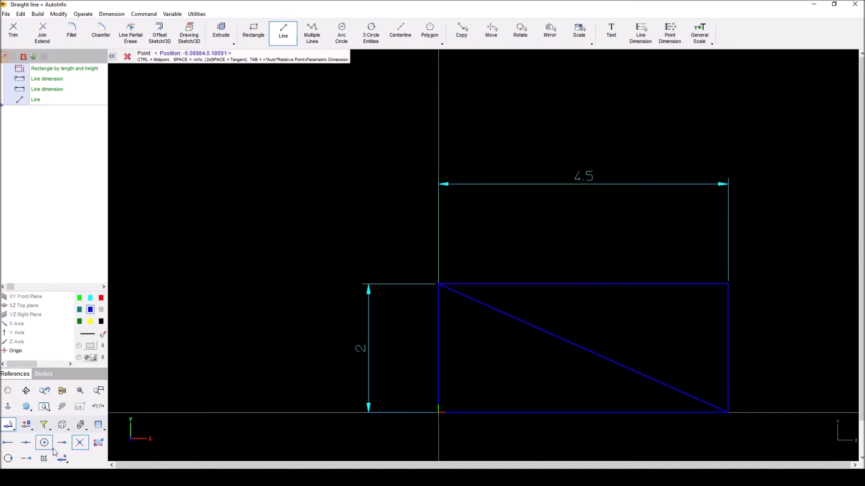
Draw the second diagonal through the first one's midpoint, from bottom-left to top-right corner.
{"action": "left_click", "coordinate": [29, 446]}
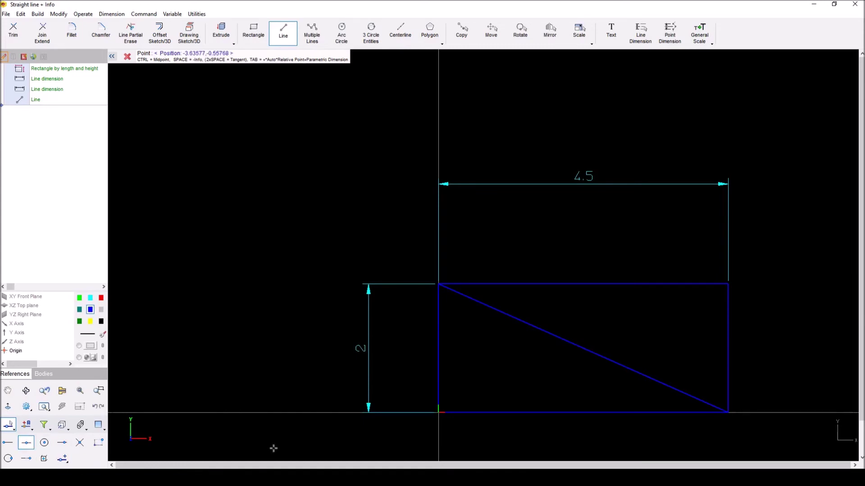
{"action": "left_click", "coordinate": [582, 348]}
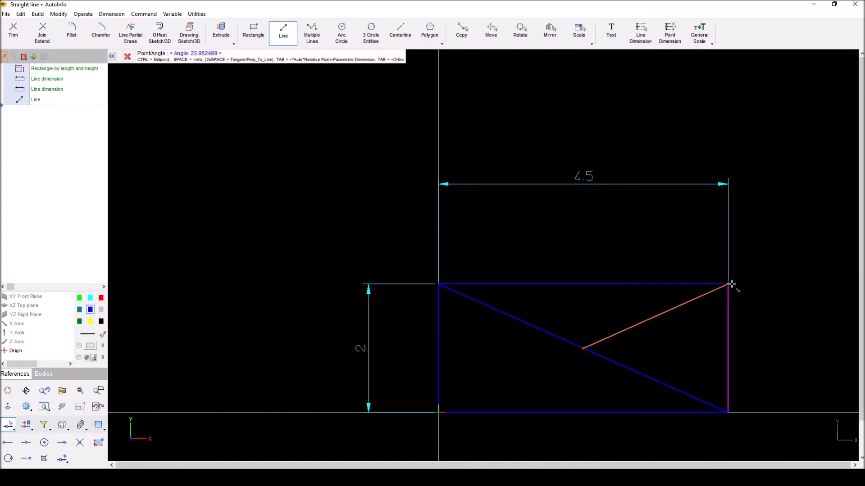
{"action": "key", "text": "ctrl"}
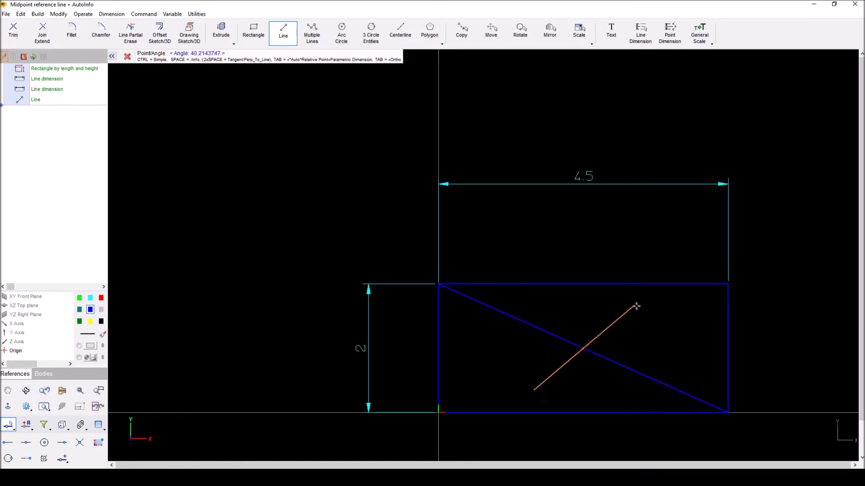
{"action": "left_click", "coordinate": [728, 284]}
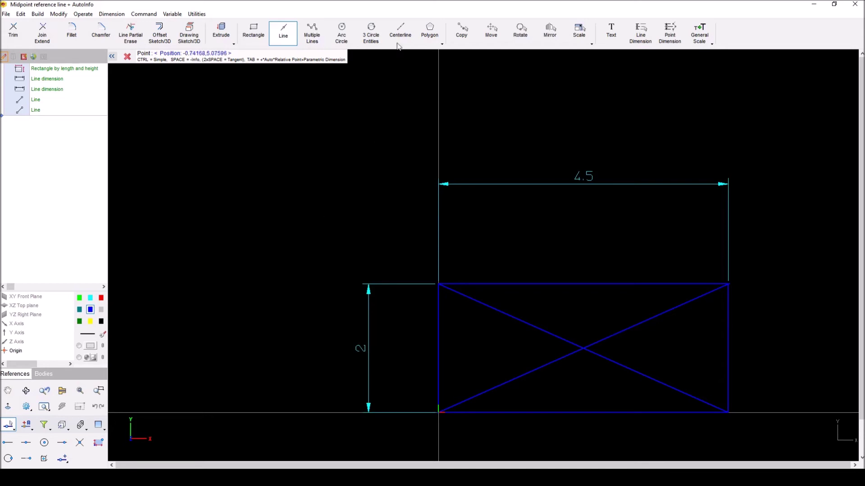
Place a cross-shaped double centerline on the diagonals' crossing, extending past the rectangle's sides.
{"action": "left_click", "coordinate": [407, 32]}
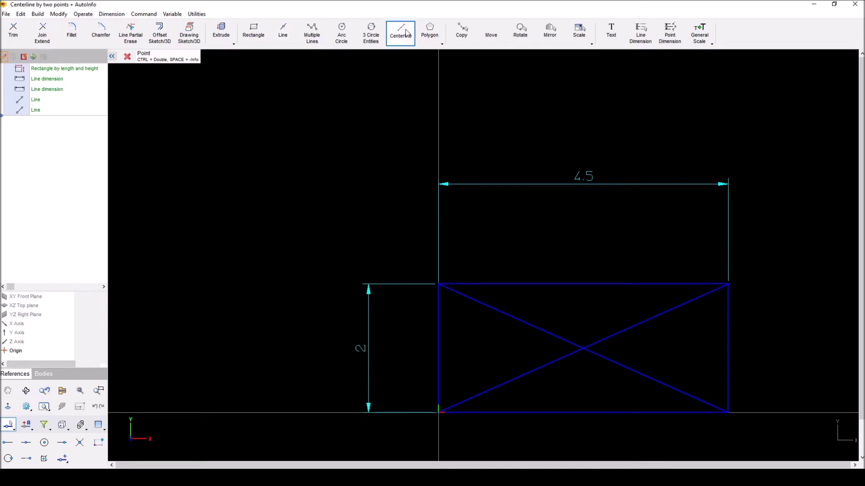
{"action": "left_click", "coordinate": [584, 349]}
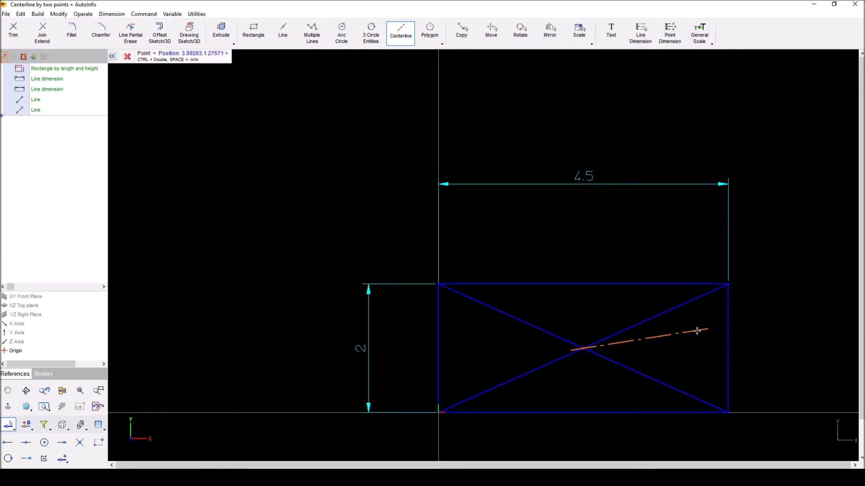
{"action": "key", "text": "ctrl"}
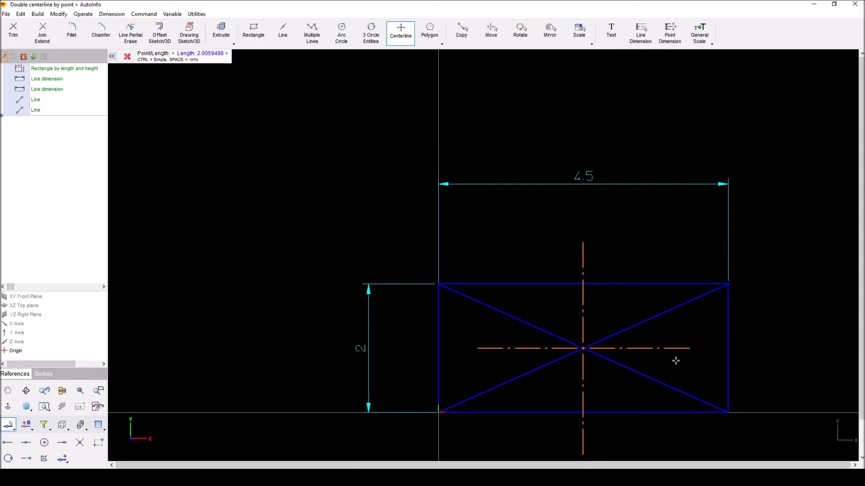
{"action": "key", "text": "Escape"}
{"action": "left_click", "coordinate": [620, 356]}
{"action": "left_click", "coordinate": [440, 349]}
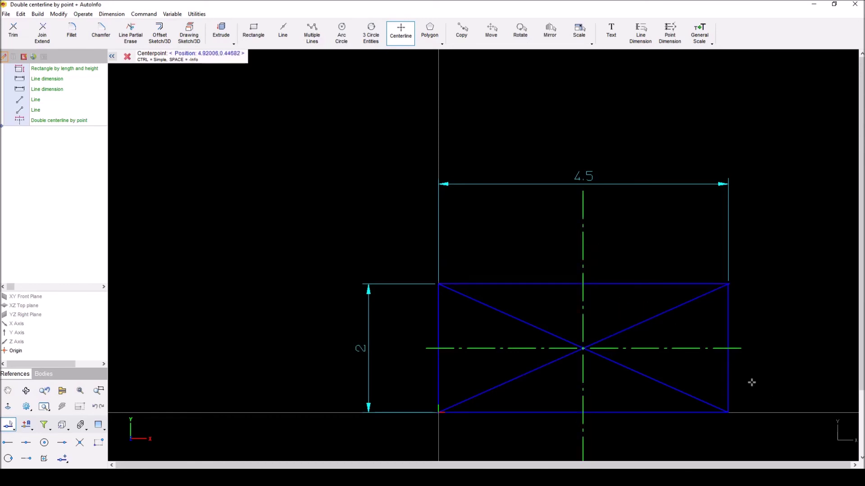
{"action": "right_click", "coordinate": [621, 423]}
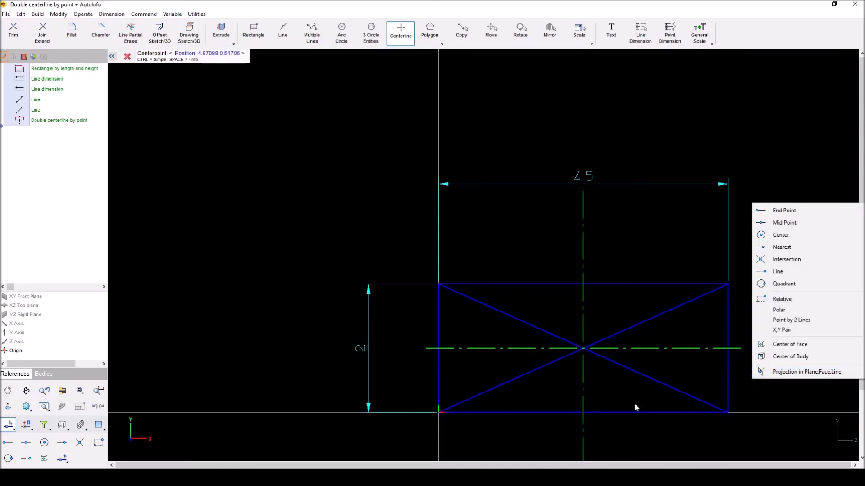
{"action": "left_click", "coordinate": [710, 388]}
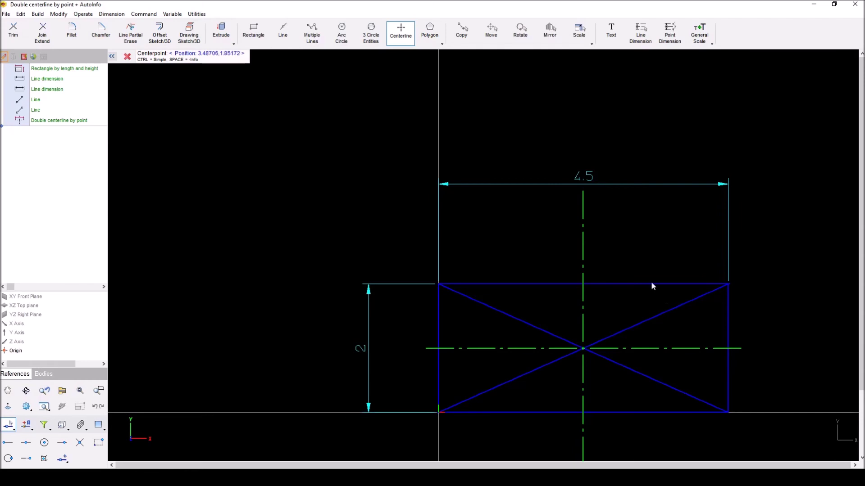
Draw a radius-1 circle centred where the centerlines cross, touching the top and bottom edges.
{"action": "left_click", "coordinate": [344, 40]}
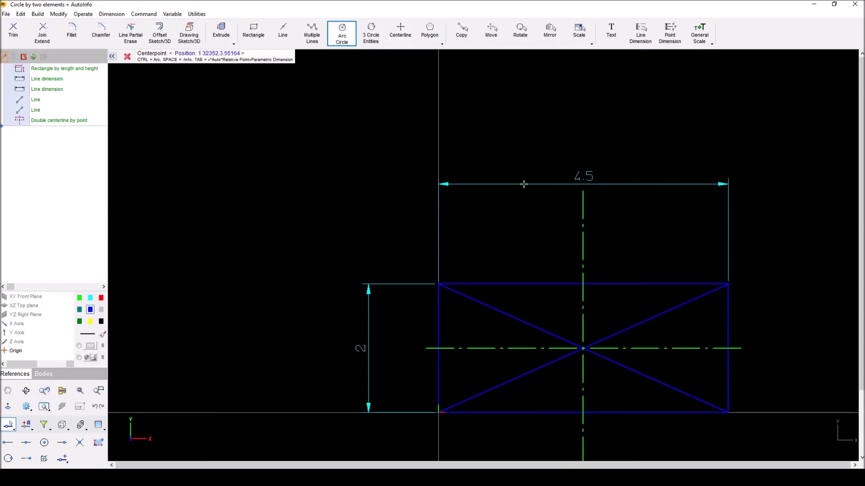
{"action": "left_click", "coordinate": [582, 350]}
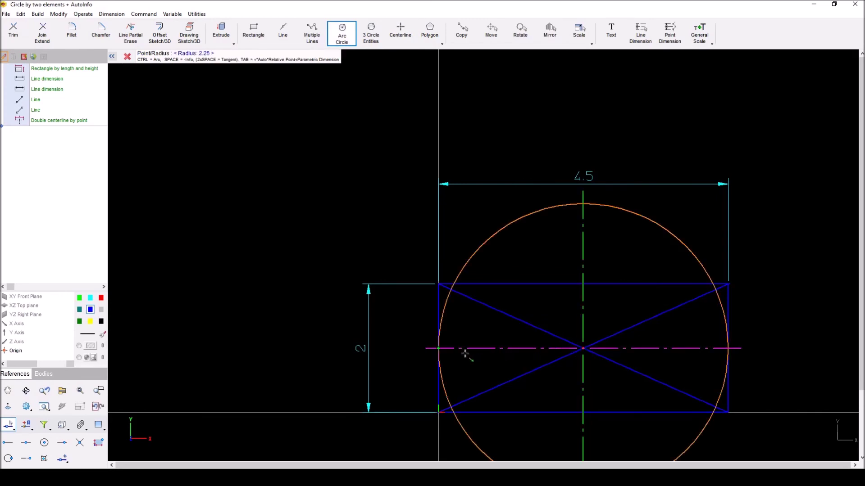
{"action": "left_click", "coordinate": [27, 443]}
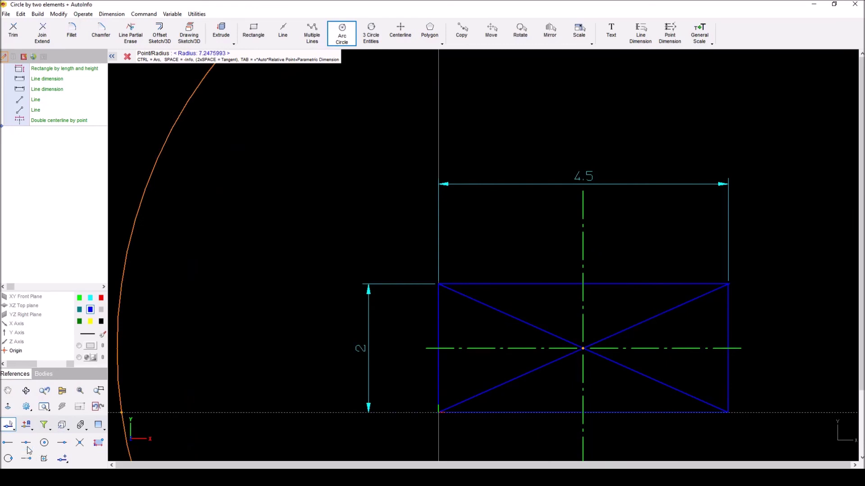
{"action": "left_click", "coordinate": [584, 284]}
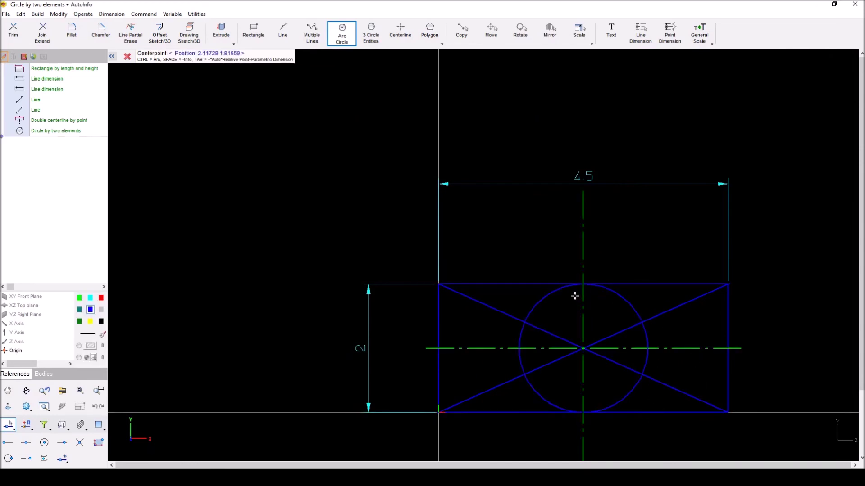
{"action": "left_click", "coordinate": [373, 36]}
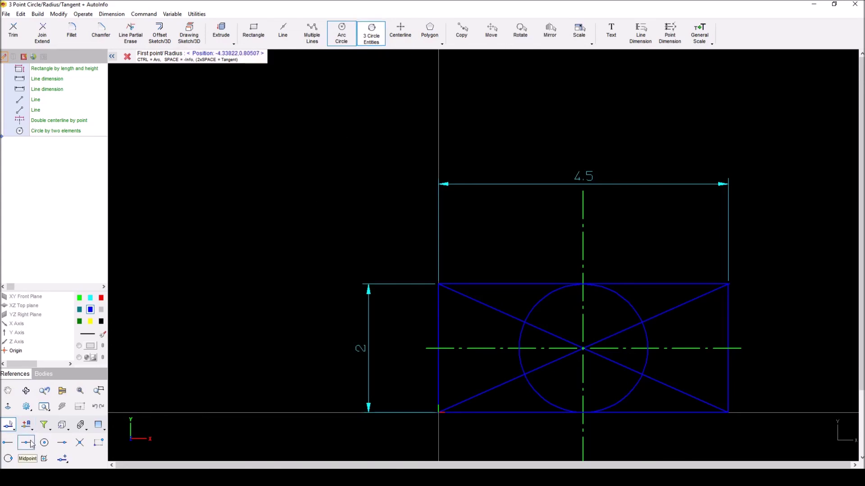
Draw a three-element circle from the rising diagonal's midpoint, tangent to the other diagonal, on the left edge.
{"action": "left_click", "coordinate": [62, 443]}
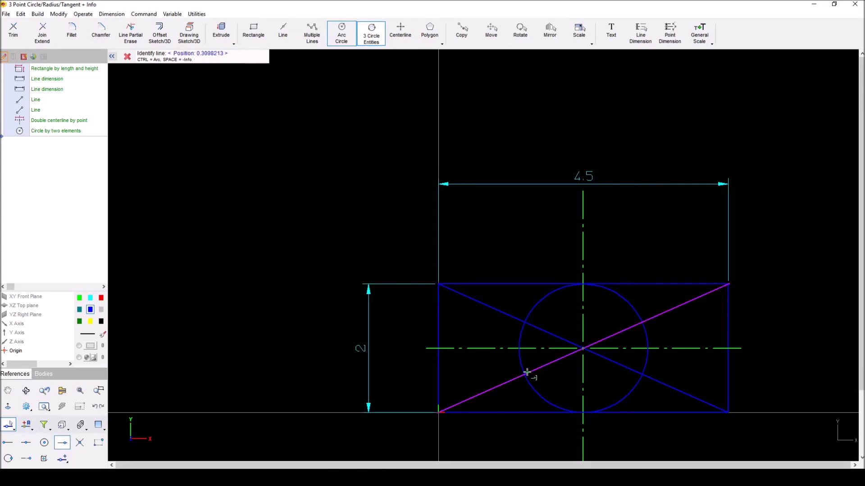
{"action": "left_click", "coordinate": [486, 391]}
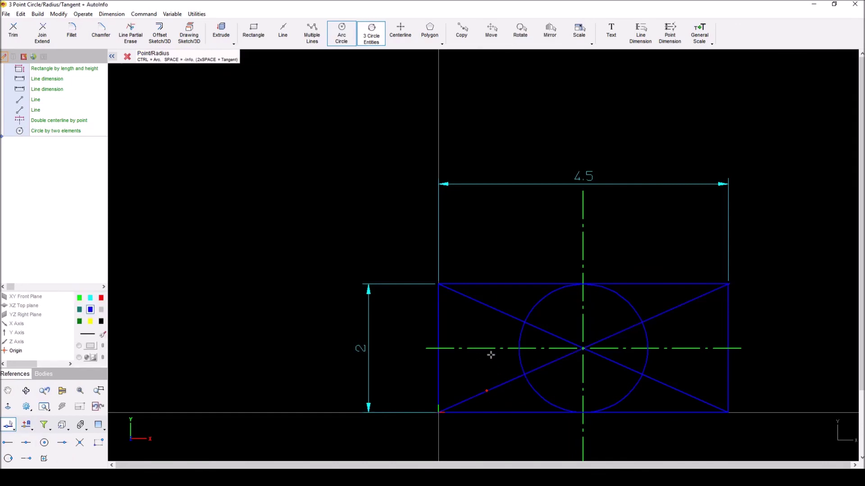
{"action": "left_click", "coordinate": [482, 306]}
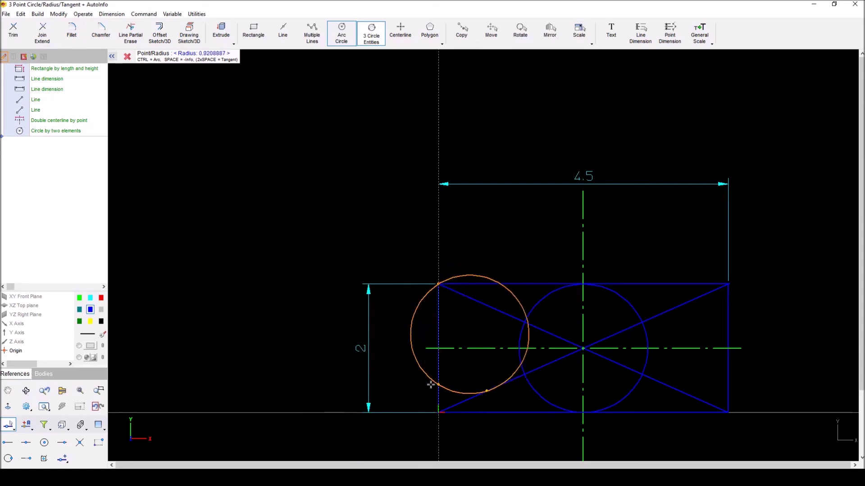
{"action": "left_click", "coordinate": [437, 414]}
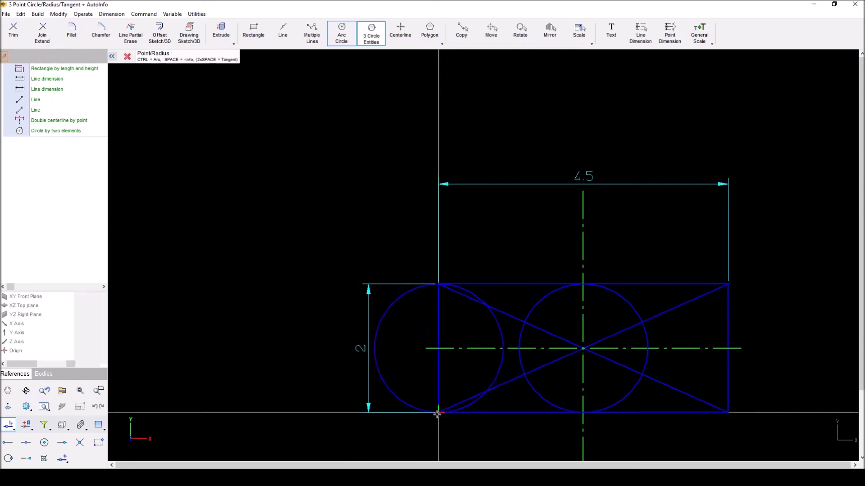